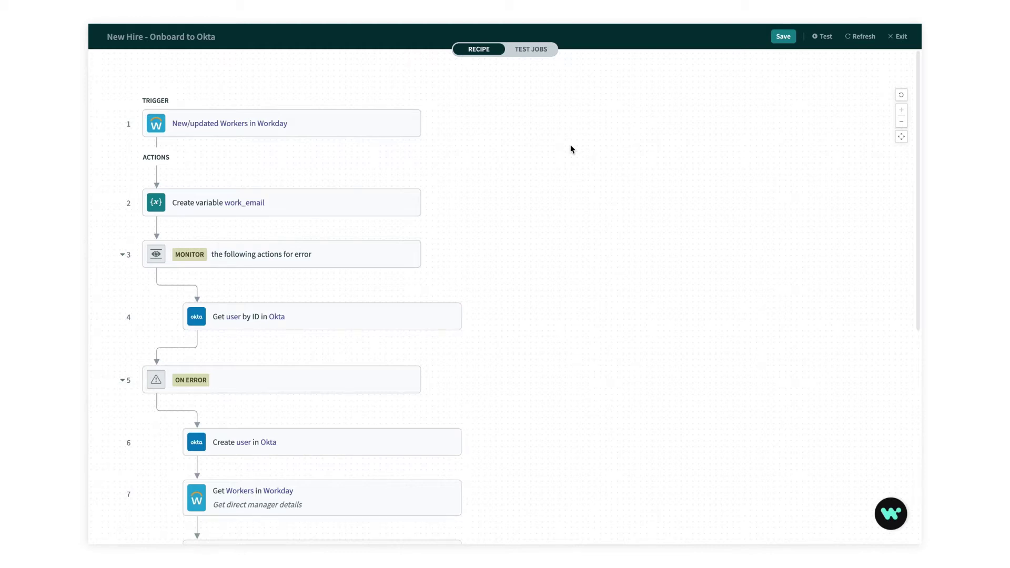
Nest the Create user in Okta step under a second Monitor block with an empty On Error branch.
scroll(571, 149, down, 4)
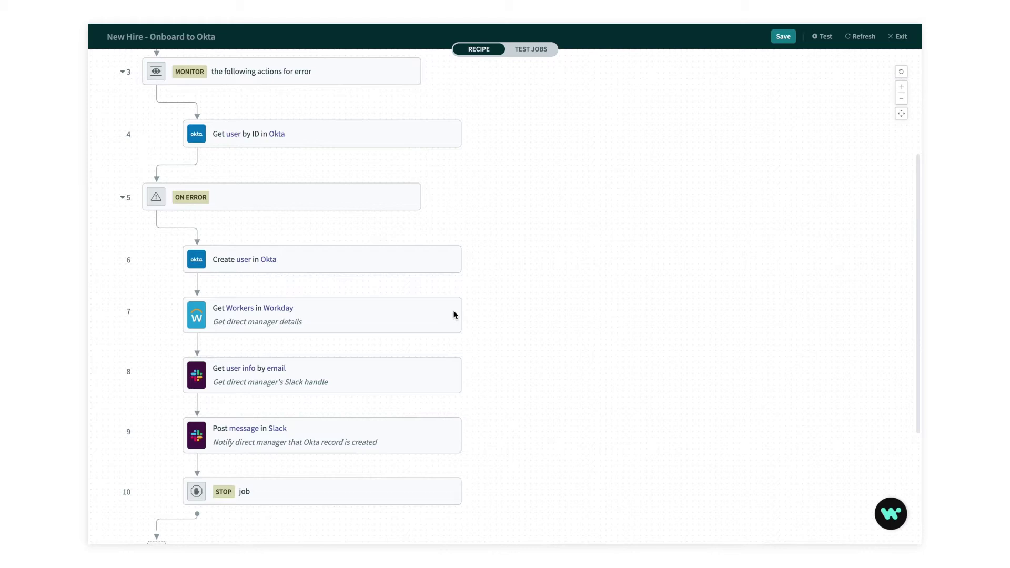
click(414, 431)
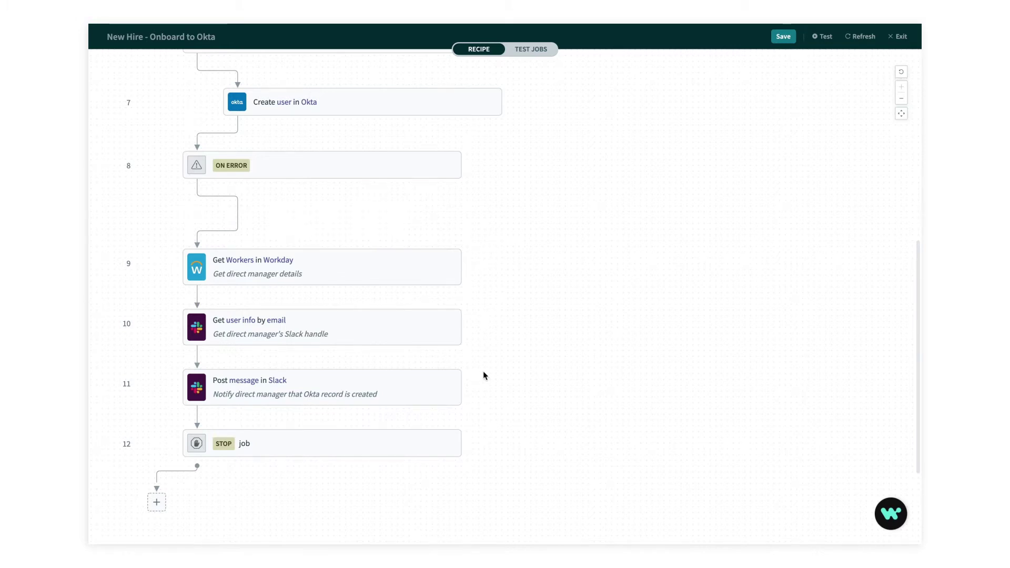
Move Get Workers in Workday and Get user info by email up to steps 3–4, below Create variable work_email.
mouse_move(443, 389)
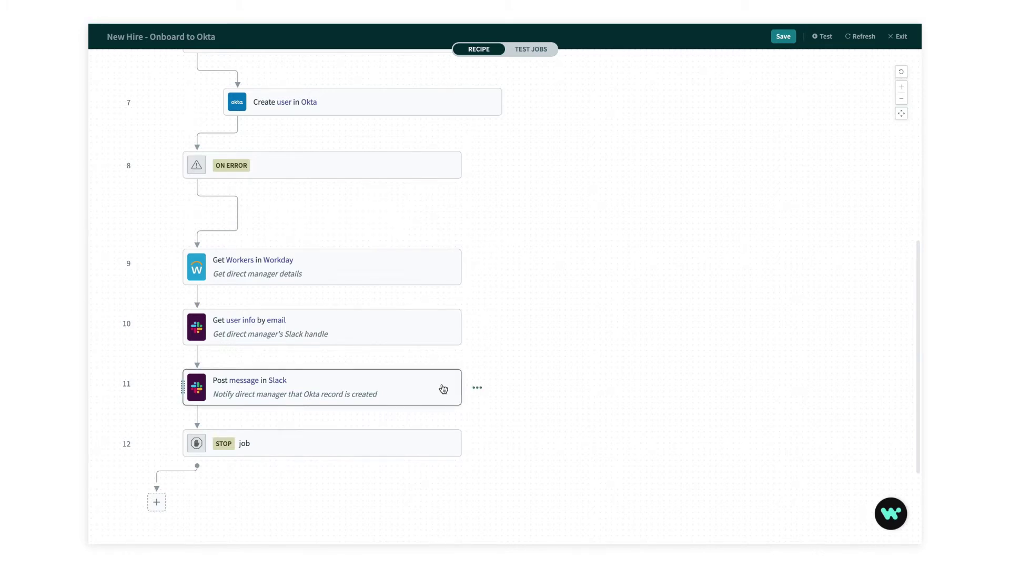
mouse_move(441, 284)
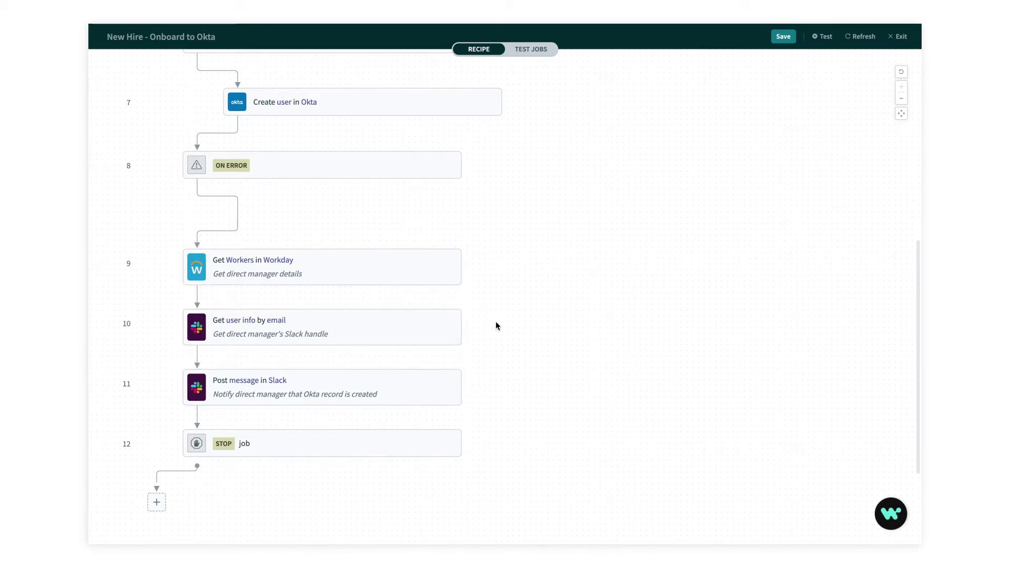
drag(495, 322, 358, 227)
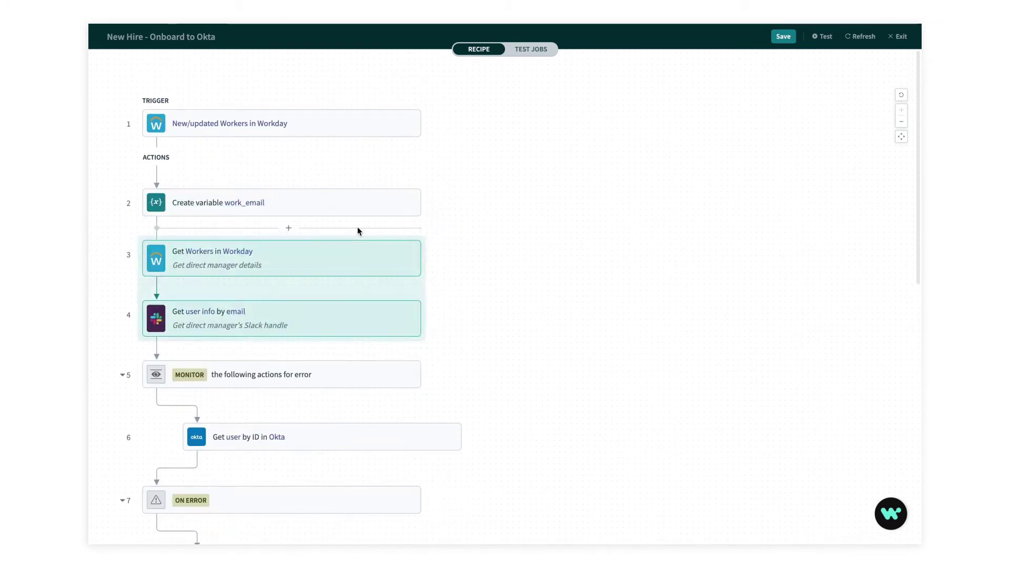
scroll(353, 311, down, 8)
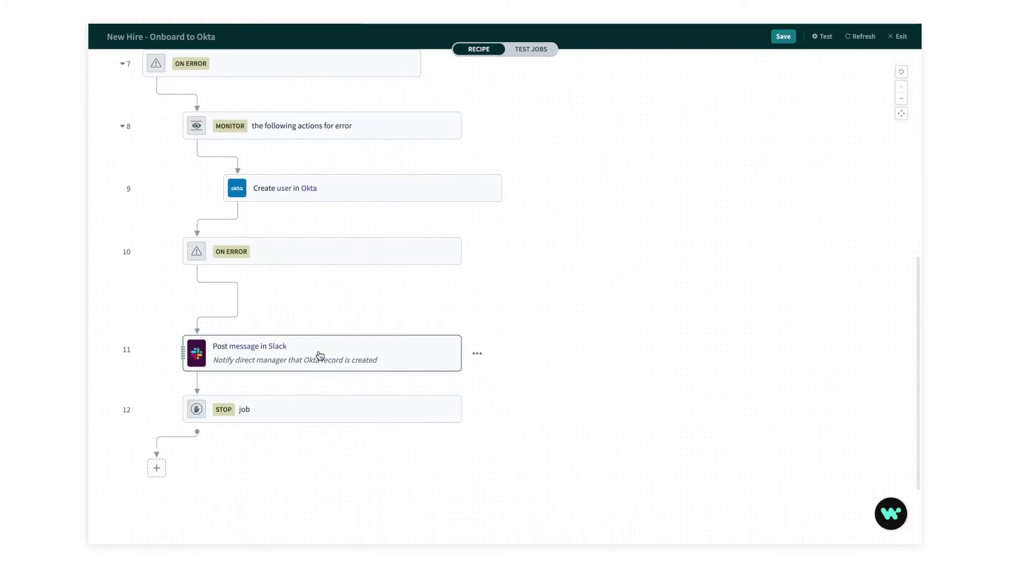
Copy Post message in Slack into the On Error branch so its text reads 'could not be created in Okta'.
click(342, 356)
right_click(361, 357)
click(412, 414)
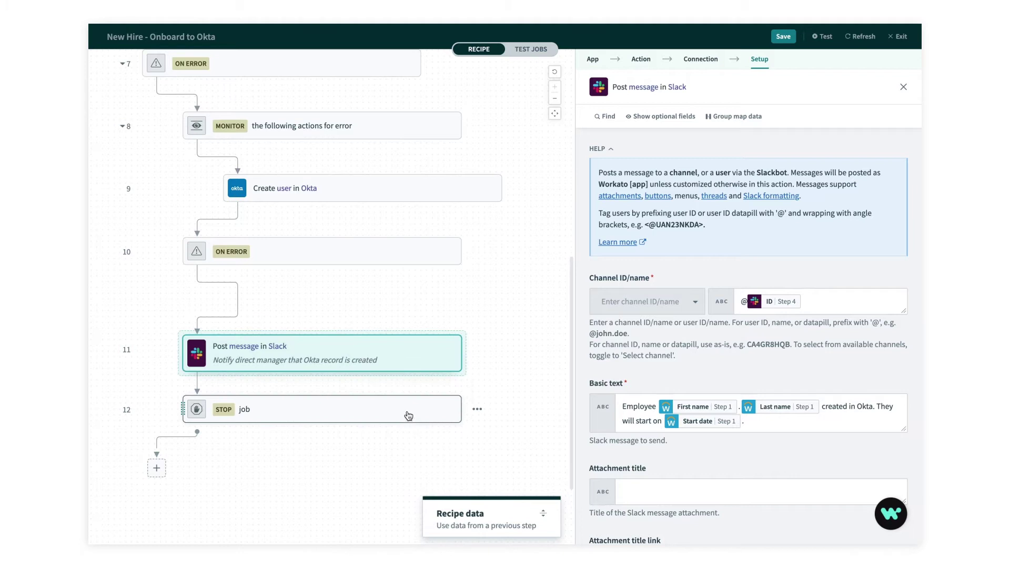
right_click(314, 299)
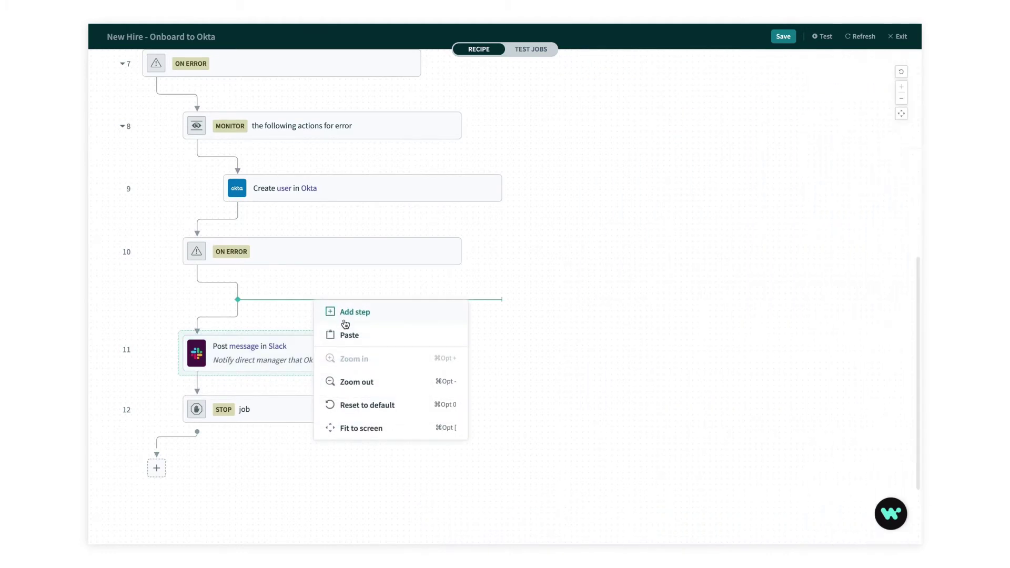
click(349, 336)
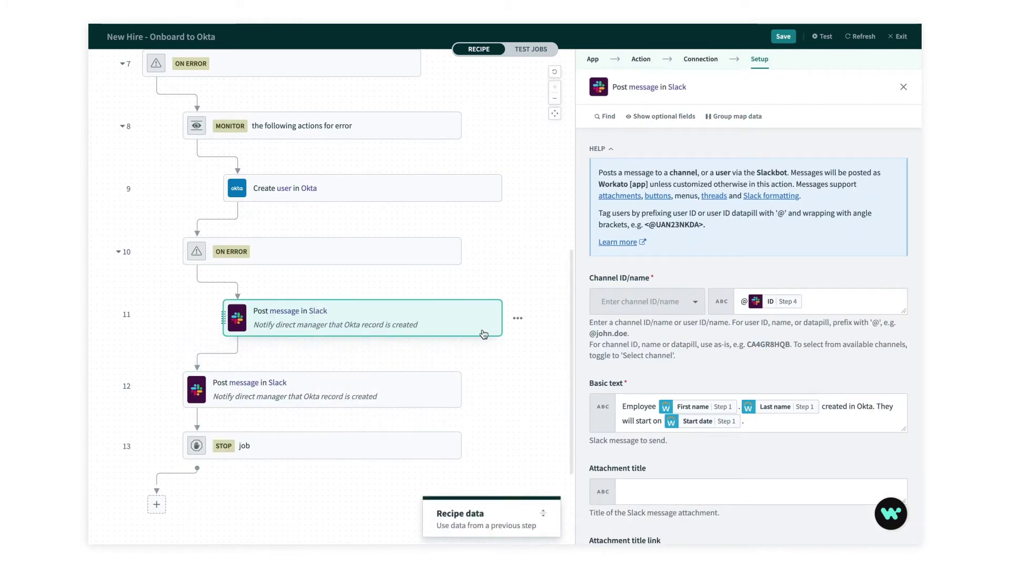
click(823, 408)
text(could not be)
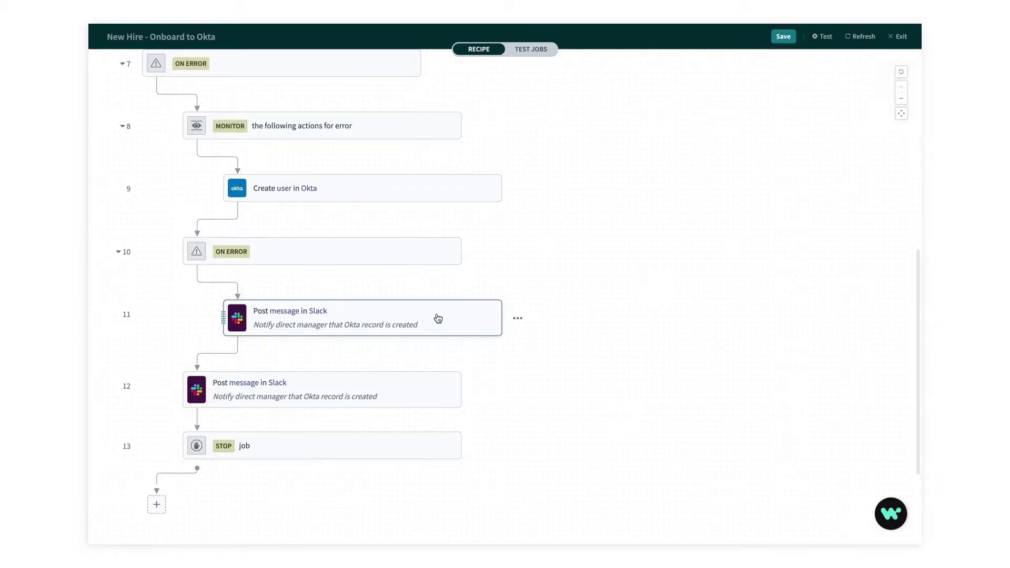
Paste another copy of the Slack message step at the end of the Okta recipe.
scroll(438, 319, down, 1)
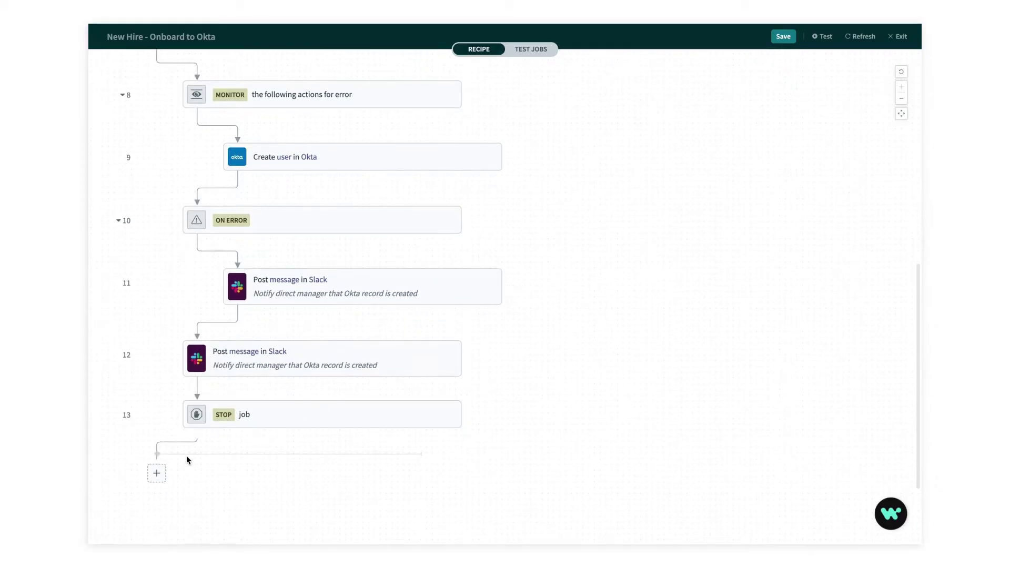
right_click(186, 456)
click(206, 352)
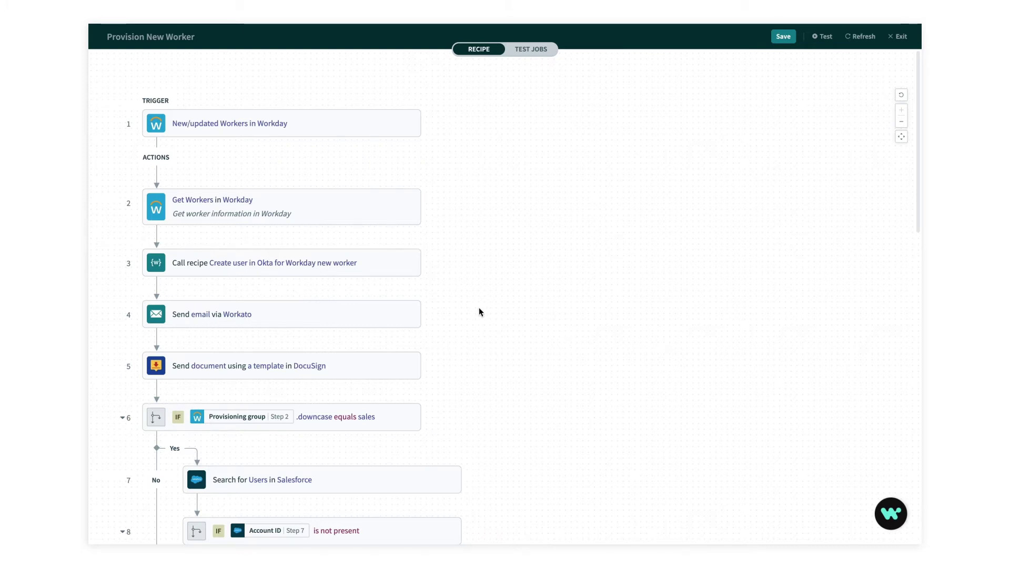
Copy steps 7–9: Salesforce user search, Account ID check and Create User.
scroll(479, 312, down, 1)
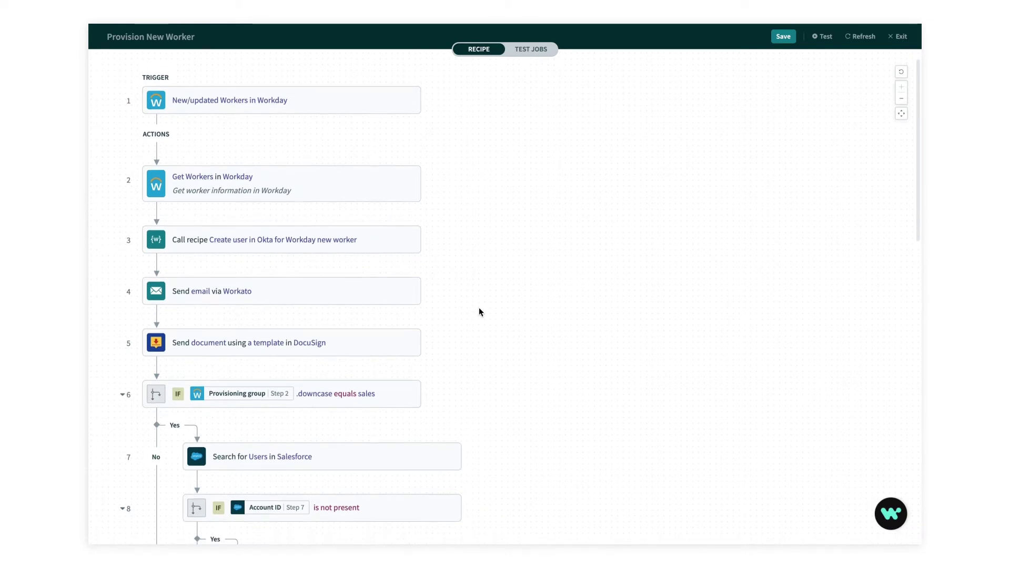
scroll(479, 308, down, 4)
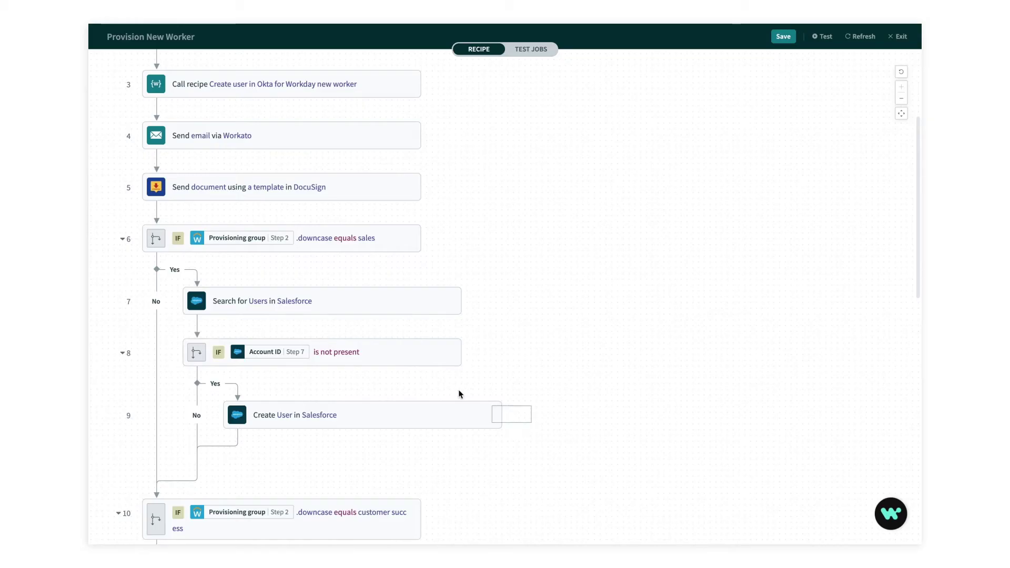
drag(459, 394, 409, 315)
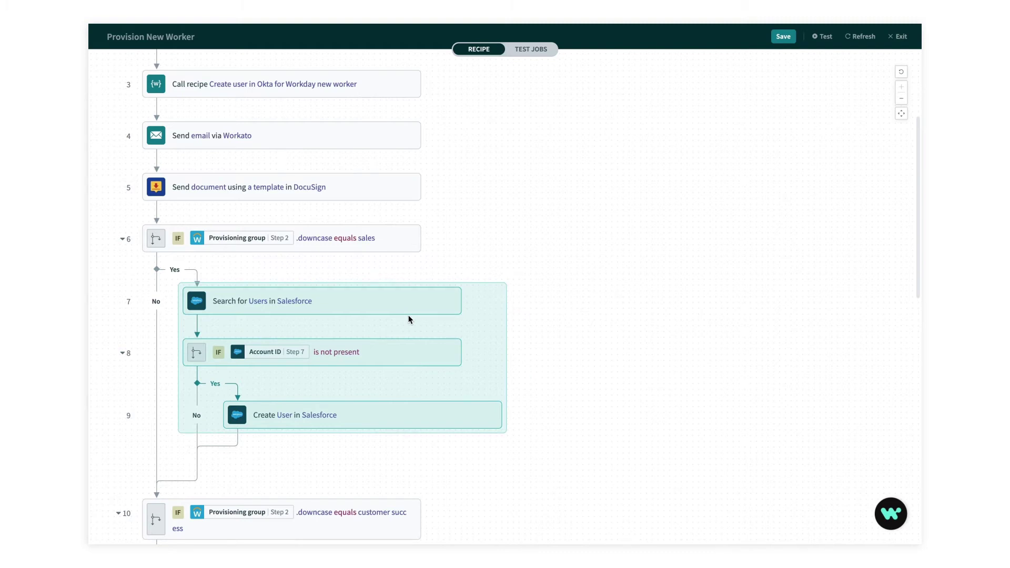
right_click(408, 315)
click(443, 348)
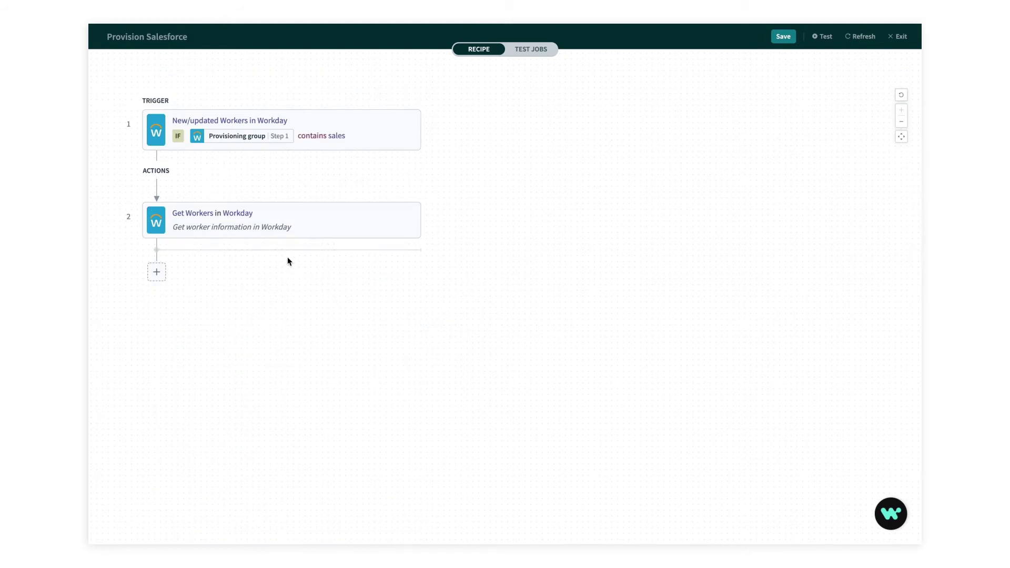
Paste the Salesforce steps below Get Workers and remap Search for Users' Email to Step 2's Email address.
right_click(273, 251)
click(308, 286)
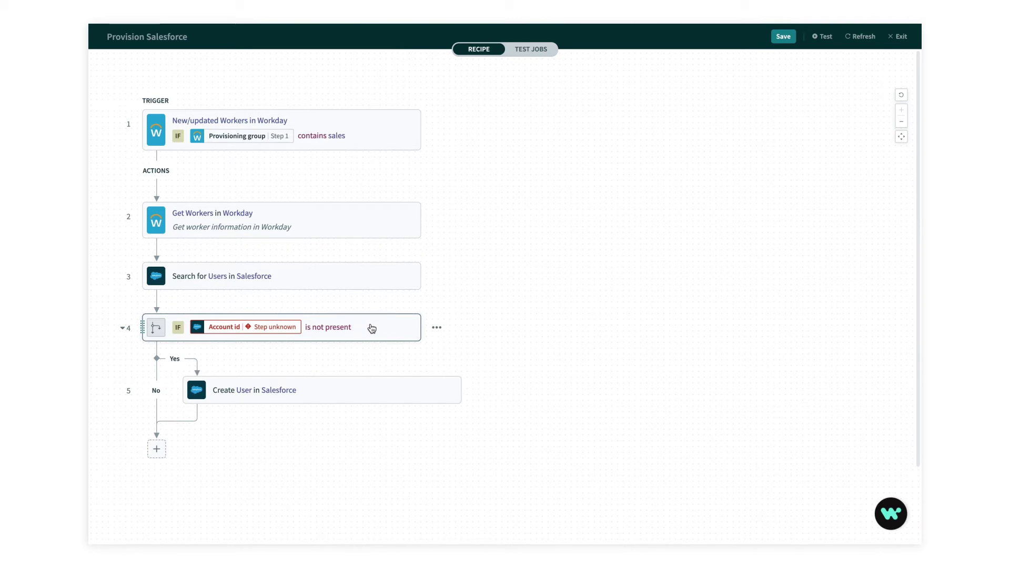
click(363, 286)
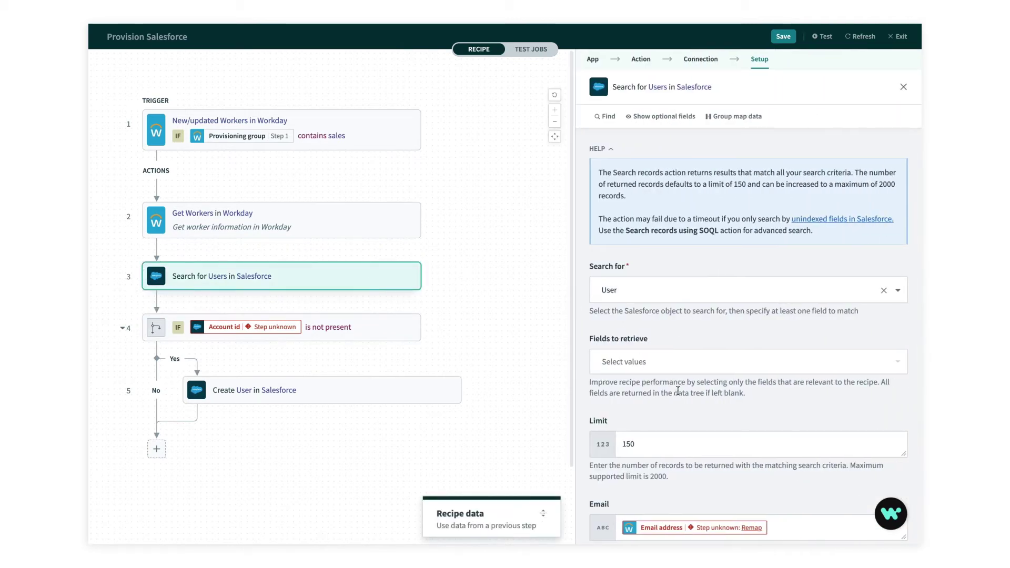
scroll(678, 390, down, 1)
click(759, 489)
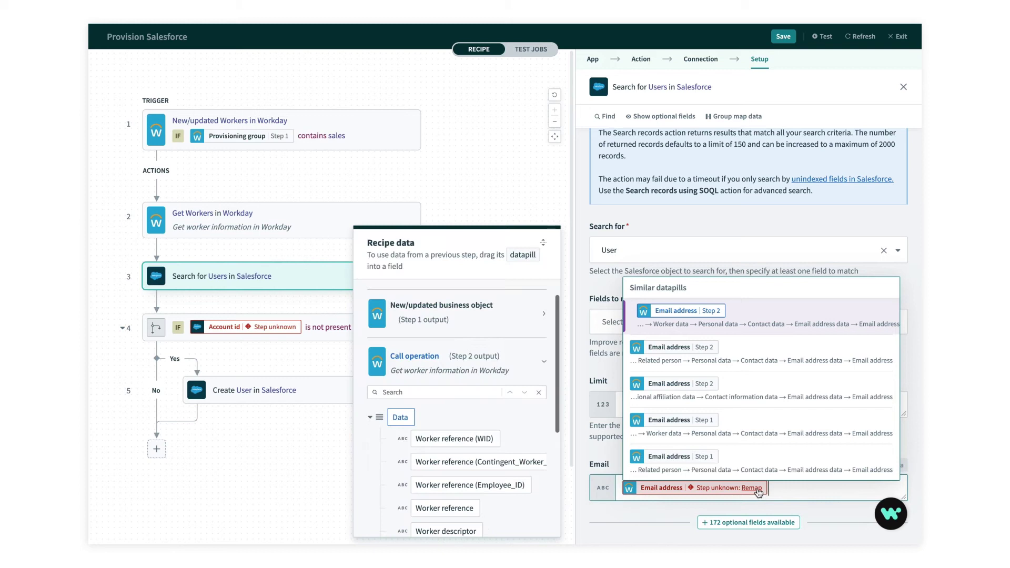
click(682, 312)
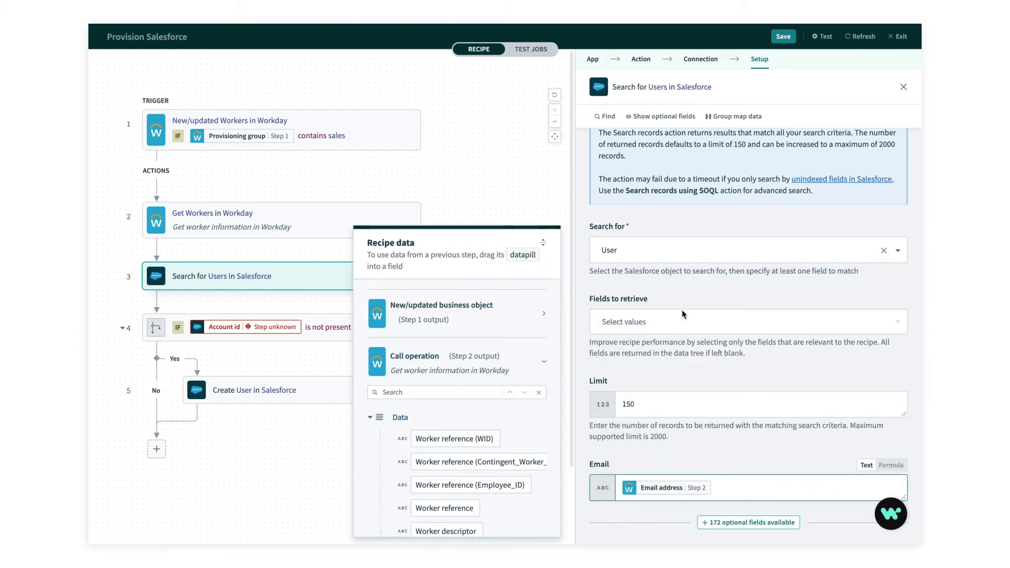
click(513, 195)
Remap the IF condition's Account id to Account ID from Step 3.
click(369, 322)
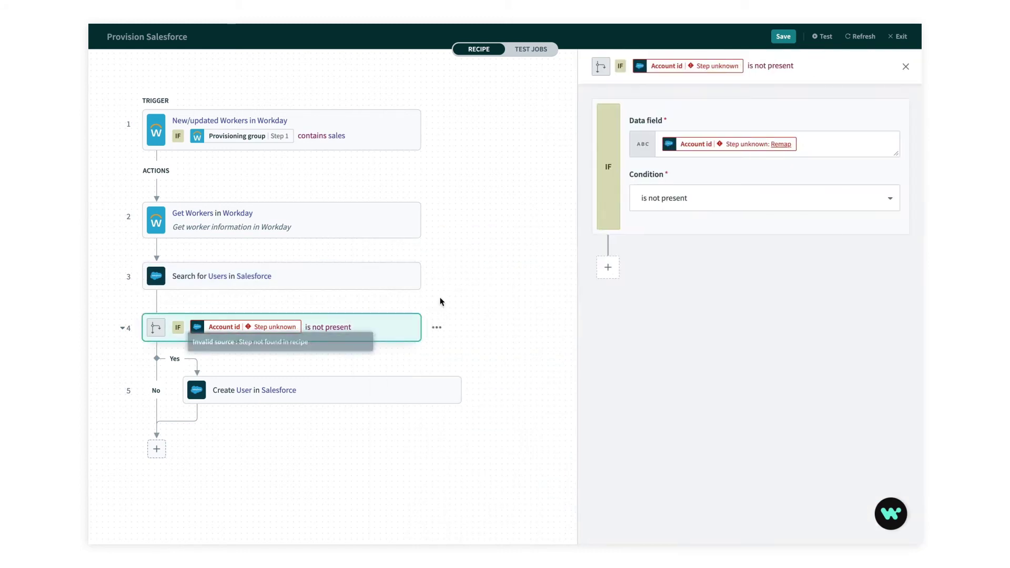
click(778, 145)
click(708, 180)
click(481, 181)
Map Create User's First name to Step 2, then step through the 7 datapill suggestions.
click(361, 396)
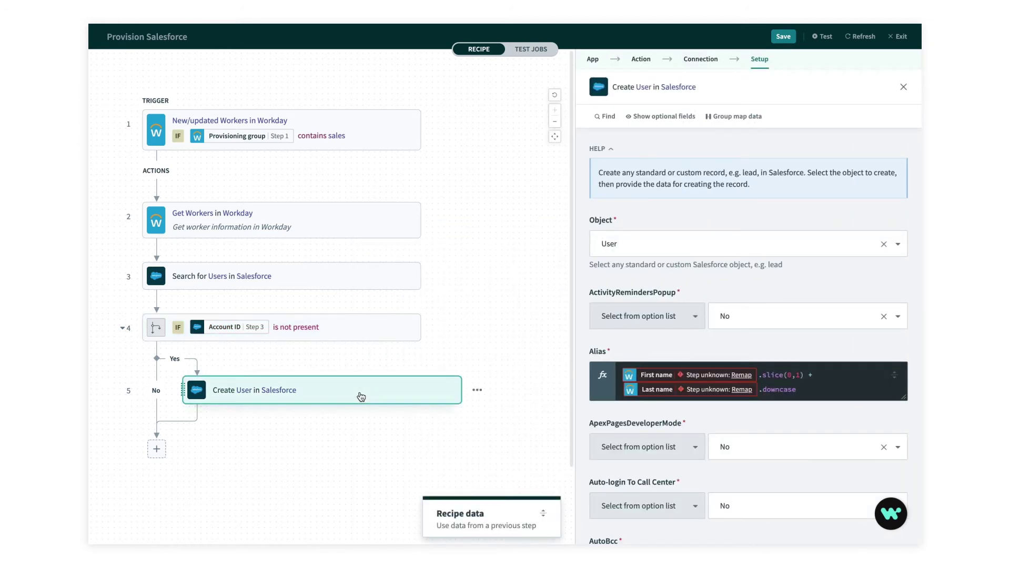
click(749, 388)
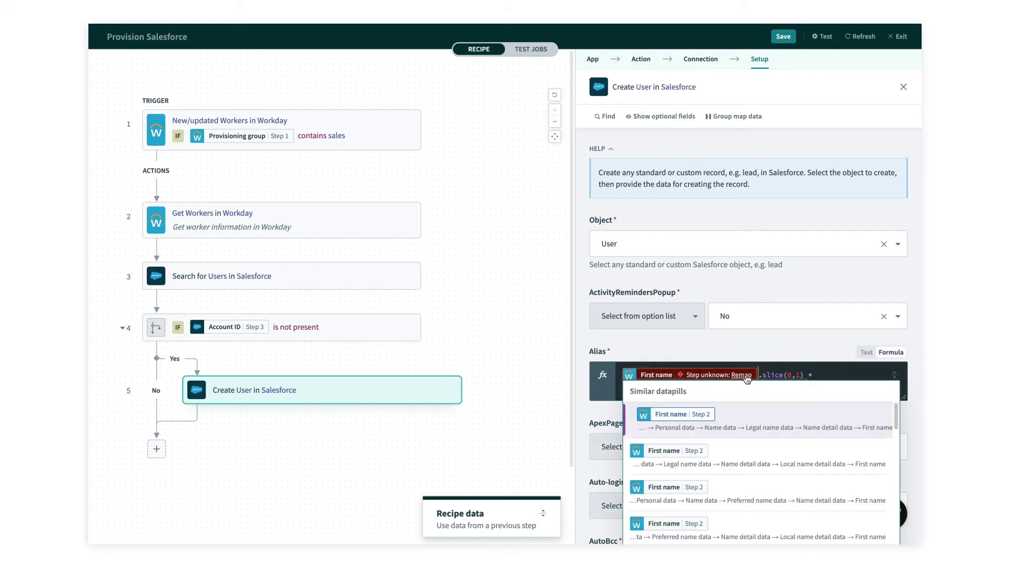
click(664, 415)
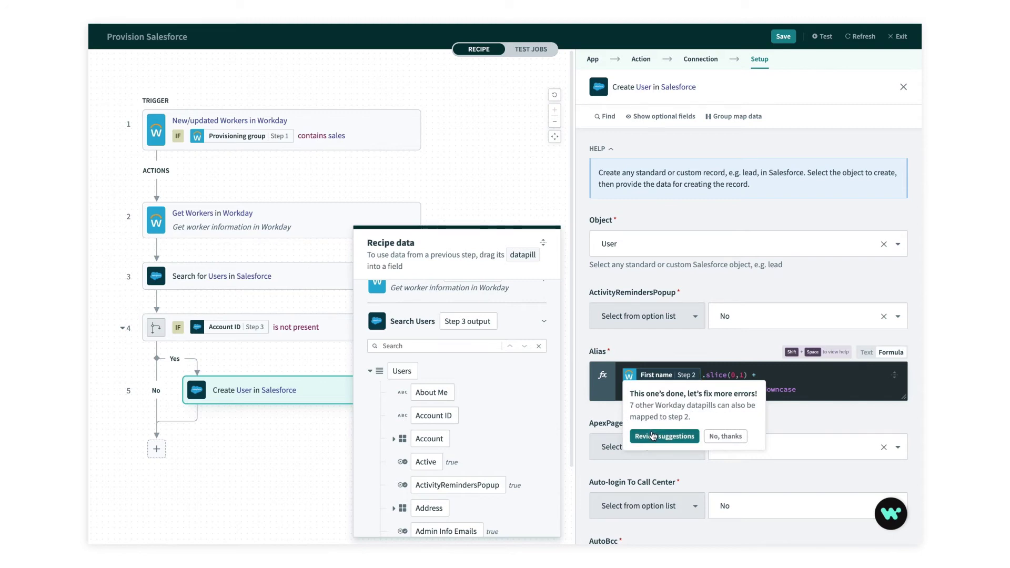
click(652, 436)
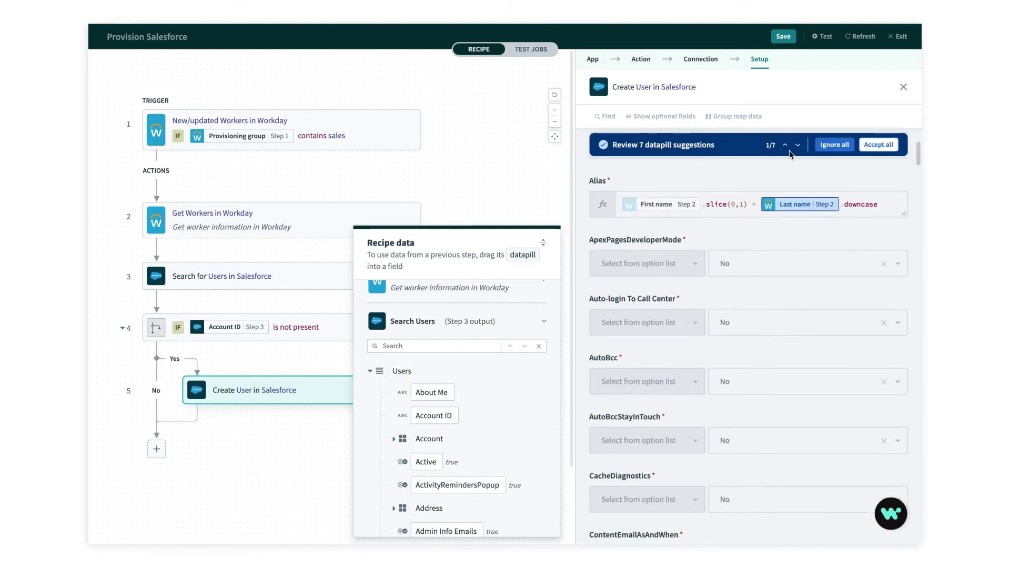
click(798, 145)
click(798, 145)
click(799, 146)
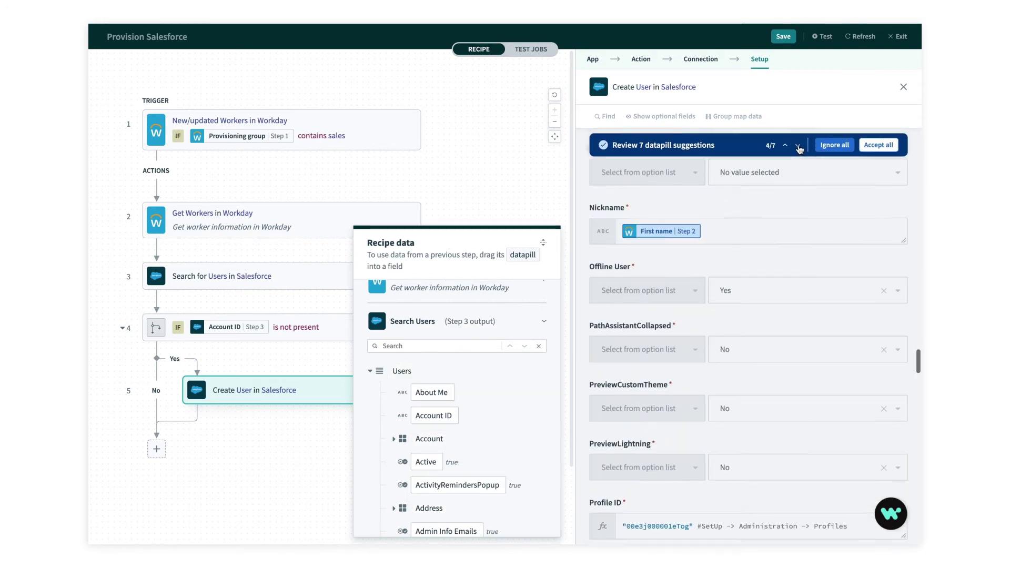
click(798, 146)
click(799, 146)
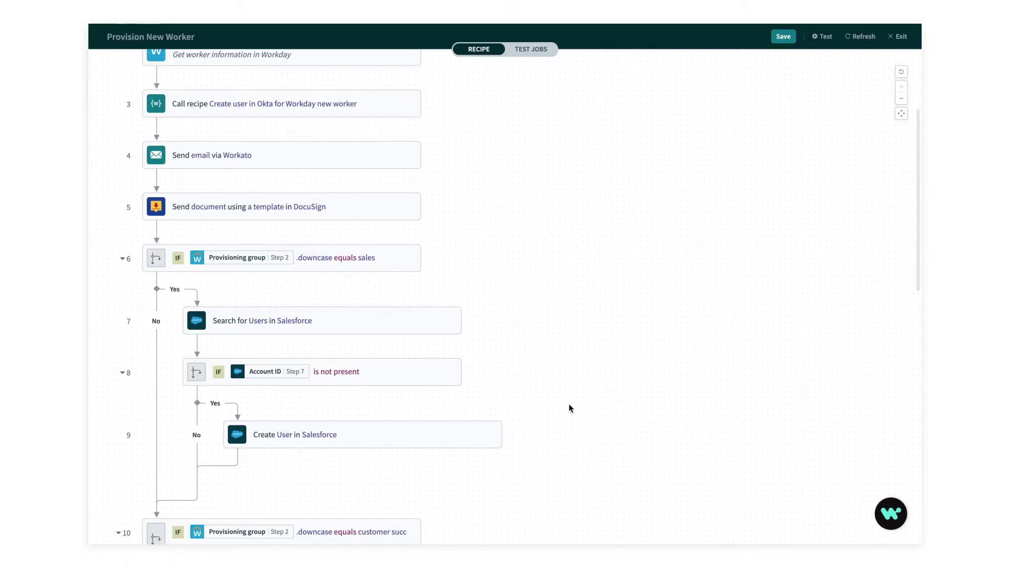
mouse_move(469, 436)
mouse_move(448, 333)
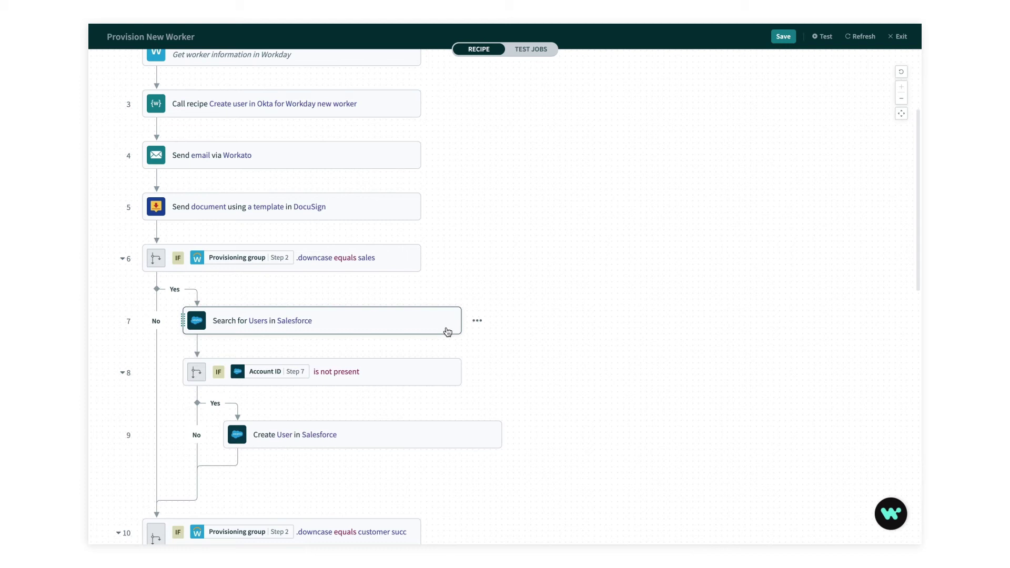
scroll(447, 330, up, 1)
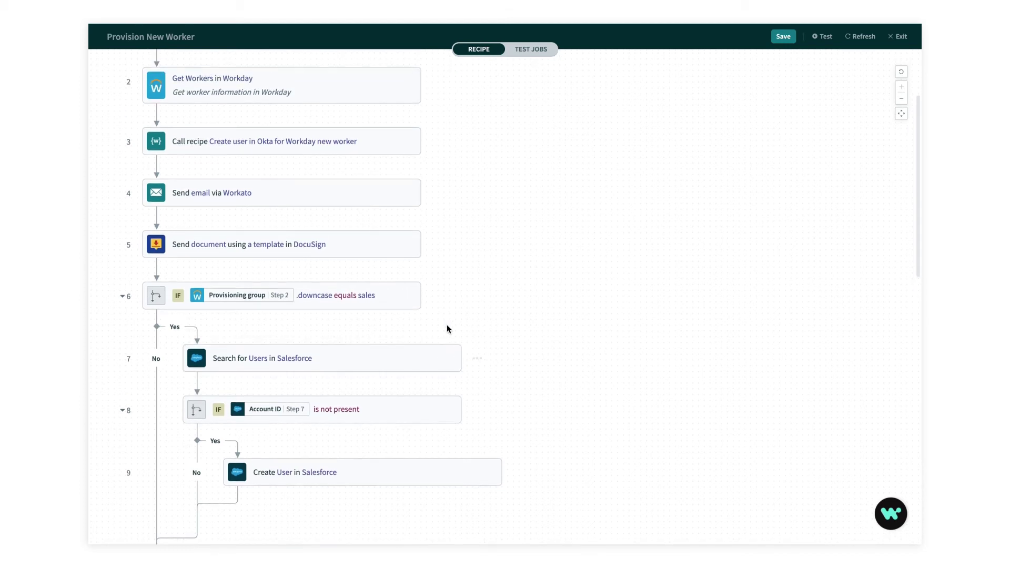
mouse_move(392, 96)
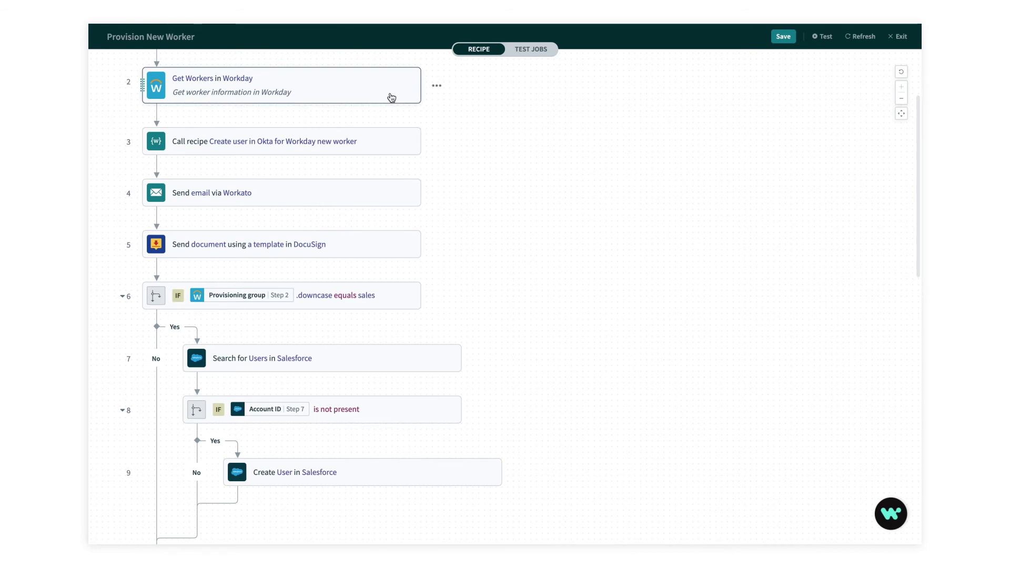
click(392, 97)
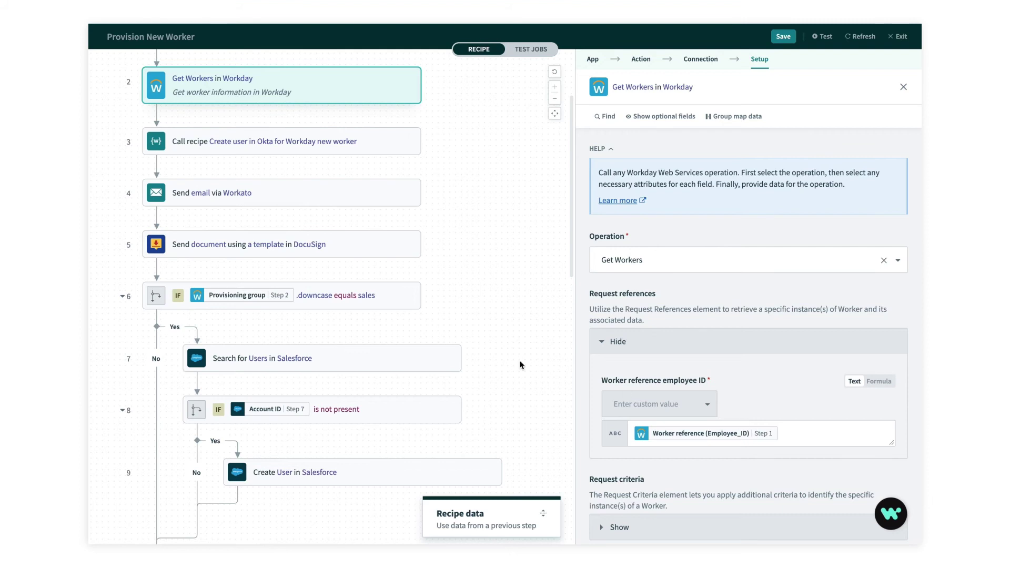
click(463, 345)
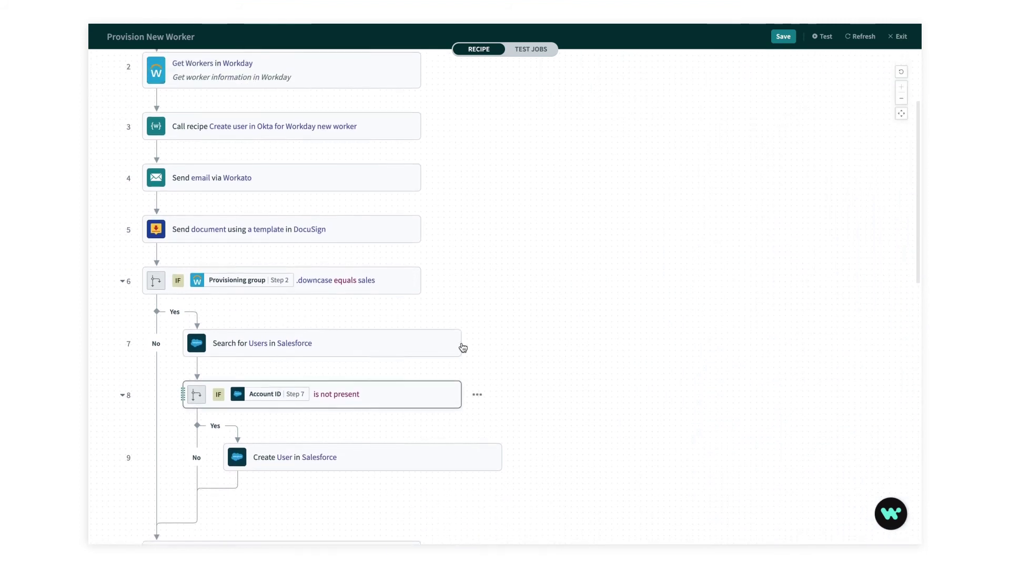
Copy Get Workers in Workday into Provision user in SF as its first action.
scroll(462, 345, up, 2)
right_click(379, 145)
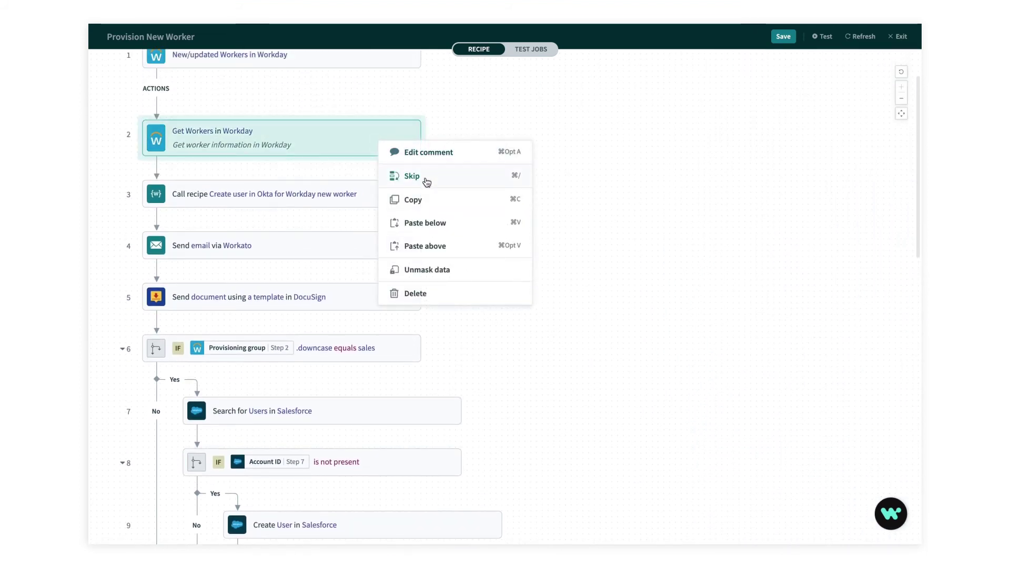
click(423, 205)
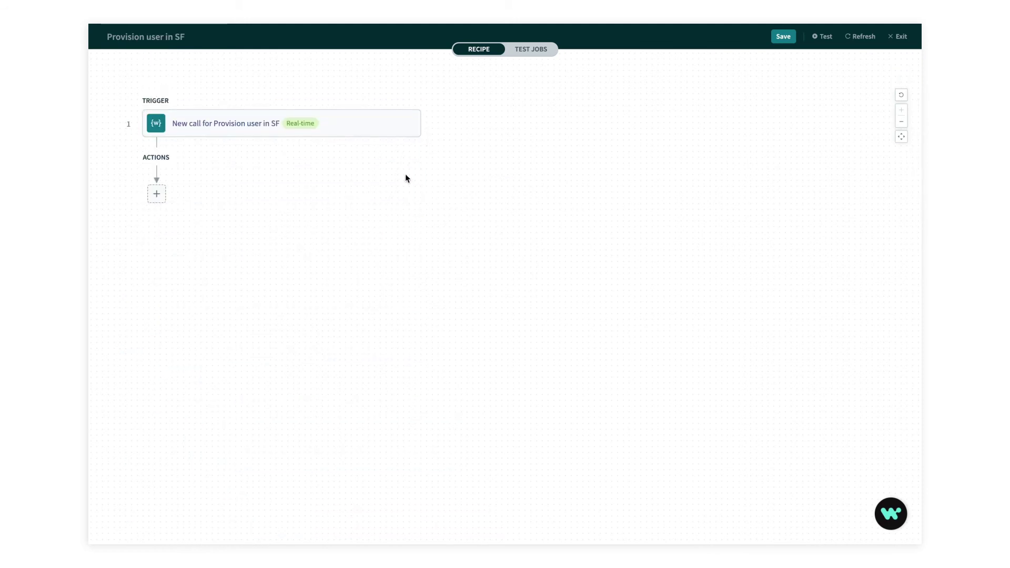
right_click(229, 179)
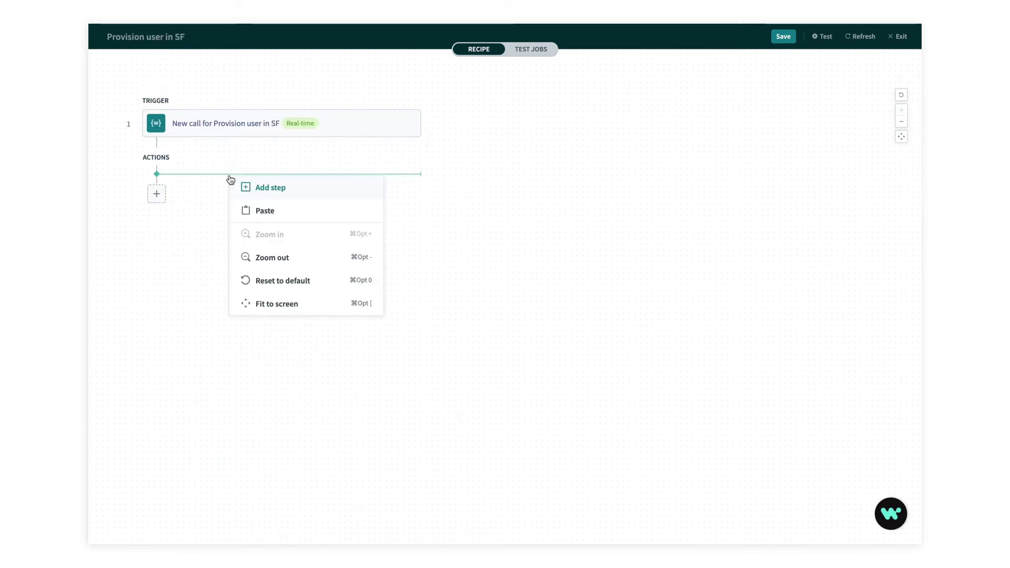
click(276, 212)
Replace Get Workers' invalid worker reference with the Workday employee ID recipe input.
click(343, 125)
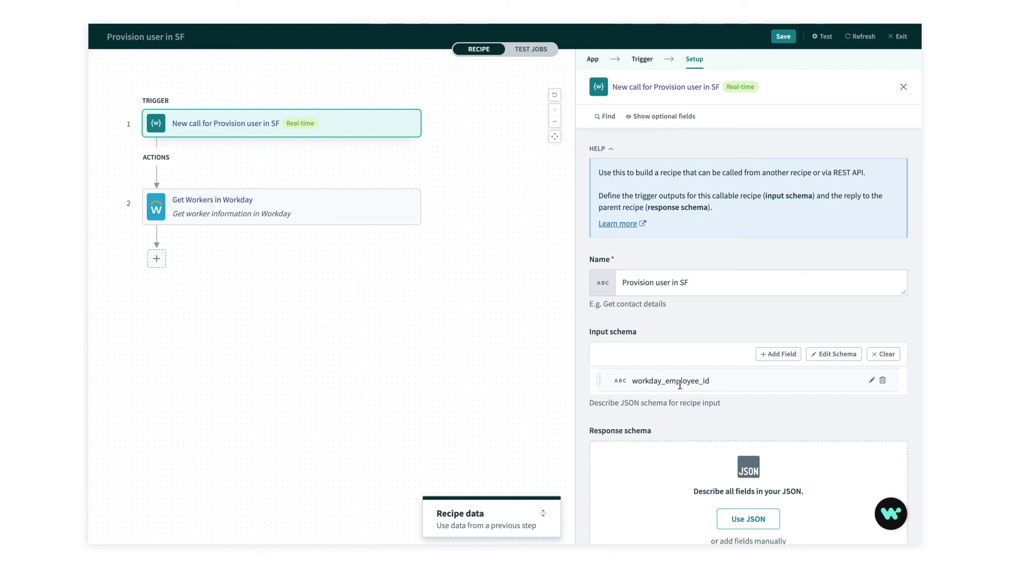
click(455, 217)
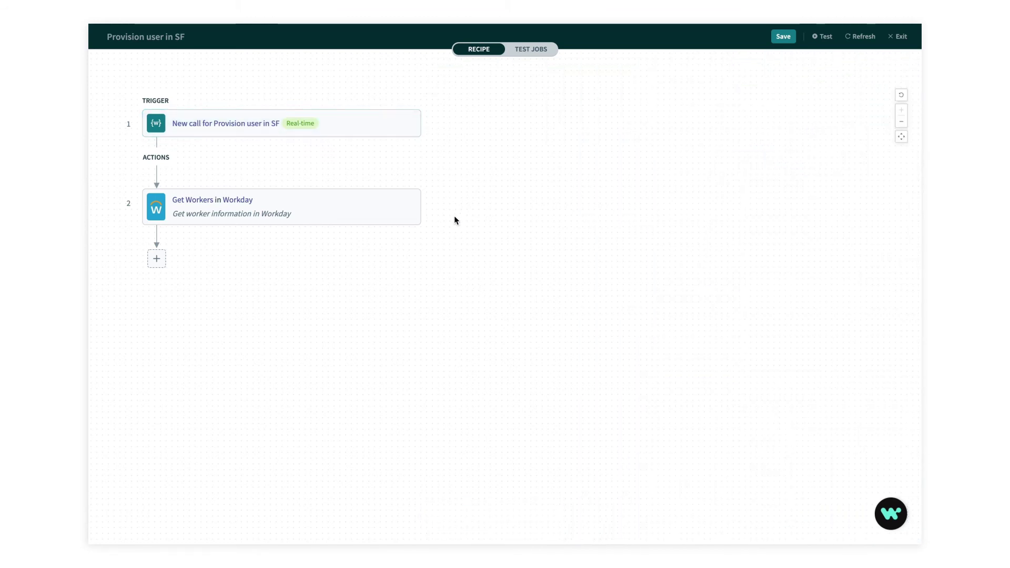
click(368, 204)
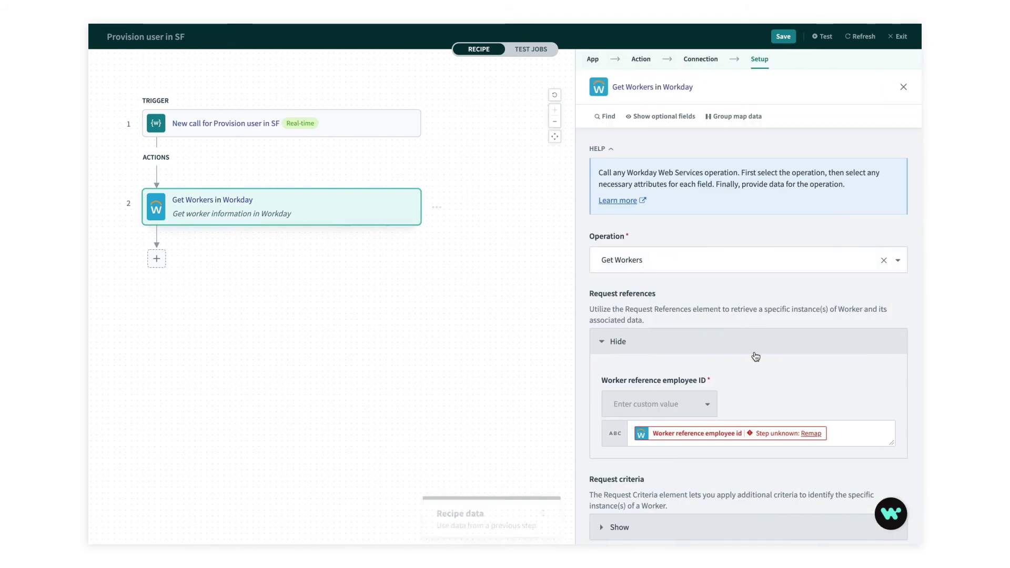
click(835, 431)
key(BackSpace)
scroll(456, 450, down, 5)
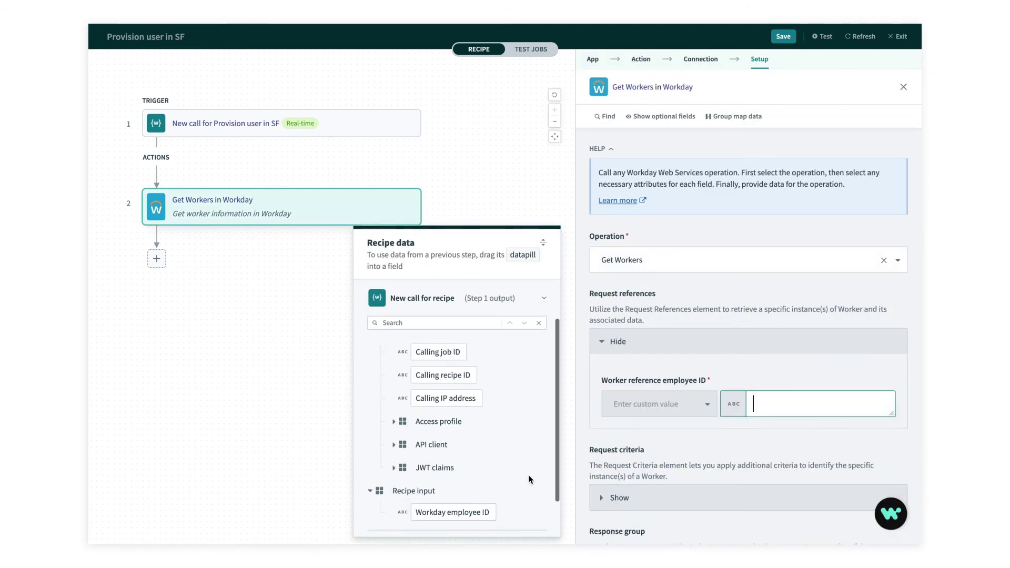
drag(451, 487, 821, 404)
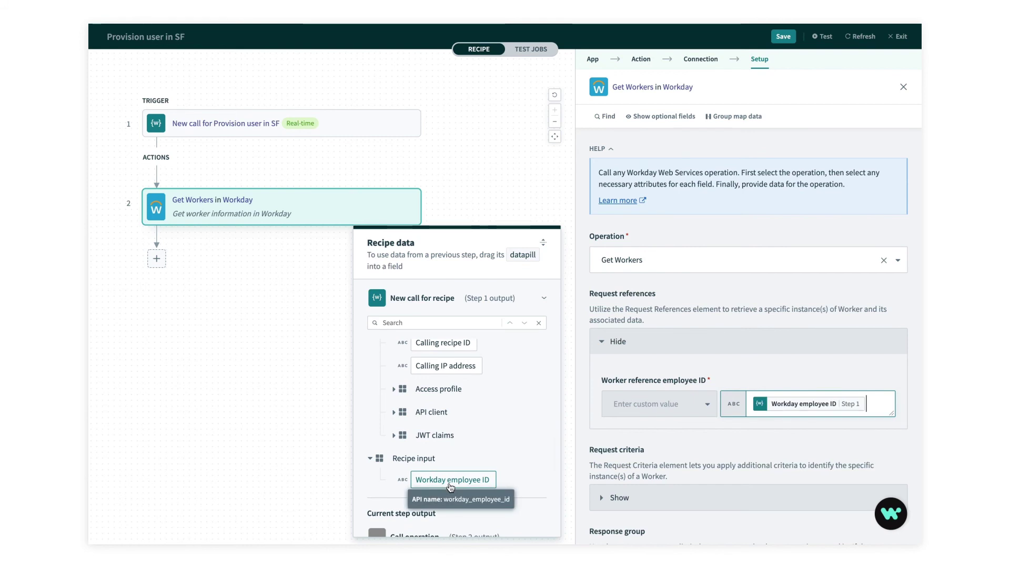
click(282, 376)
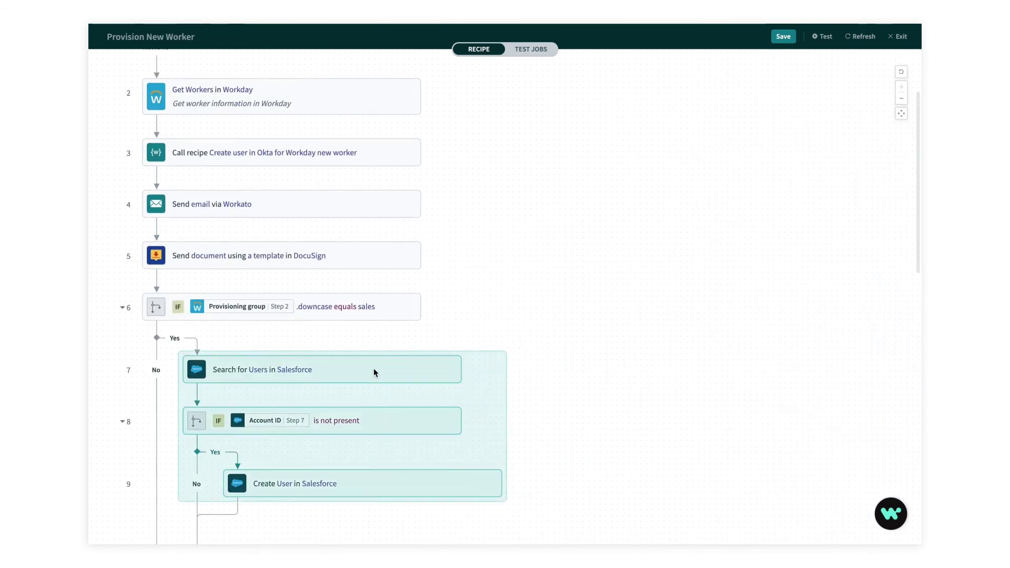
Paste Salesforce steps 7–9 after Get Workers in Workday in Provision user in SF.
right_click(374, 371)
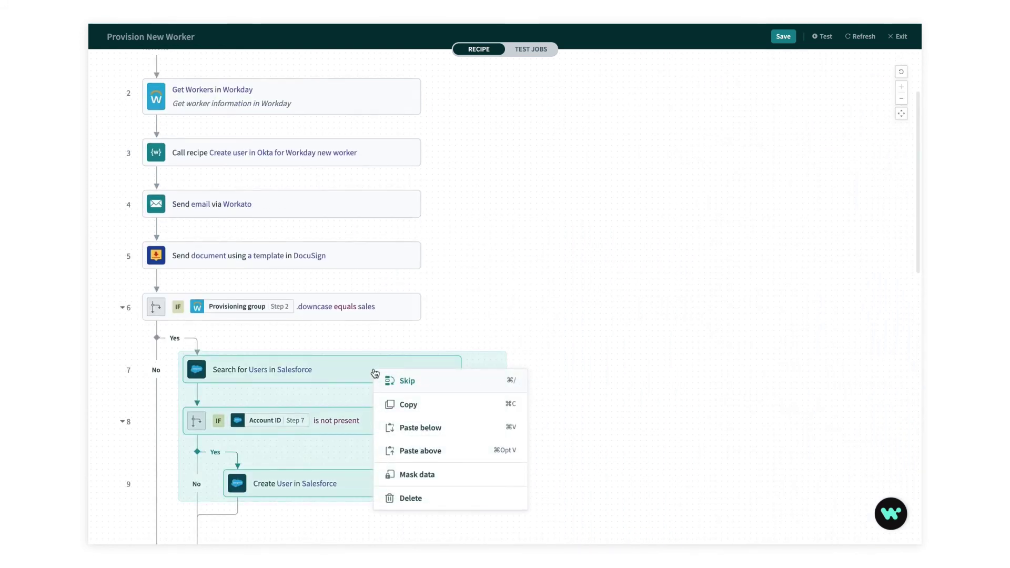
click(424, 408)
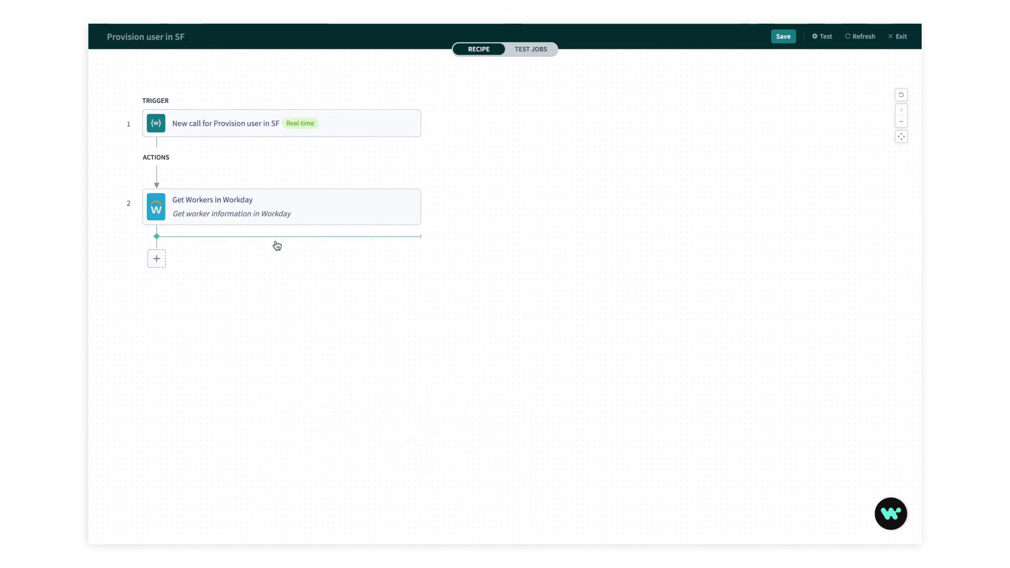
right_click(276, 246)
click(310, 274)
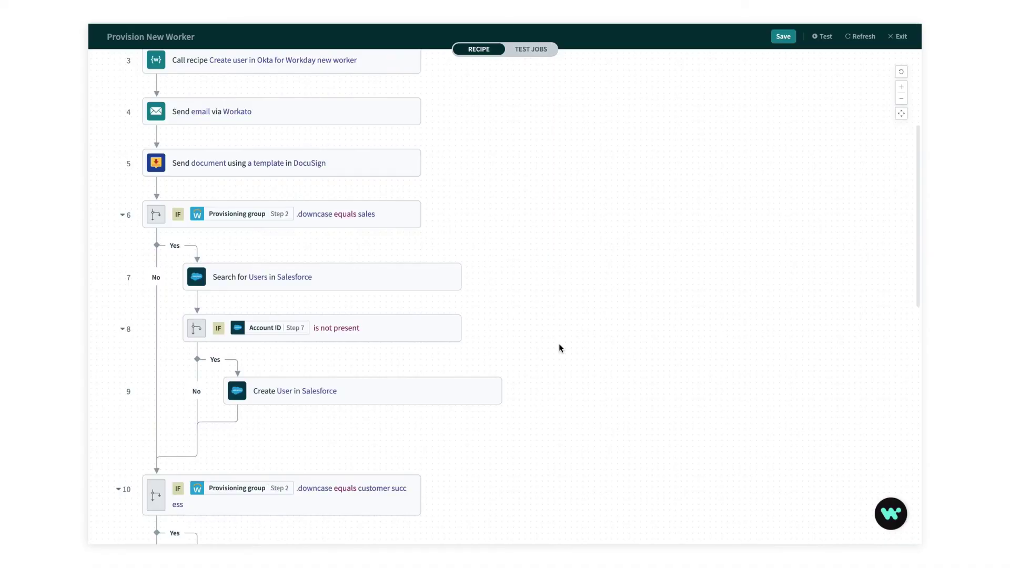
Delete Salesforce steps 7–9 from Provision New Worker.
drag(534, 416, 367, 277)
right_click(367, 277)
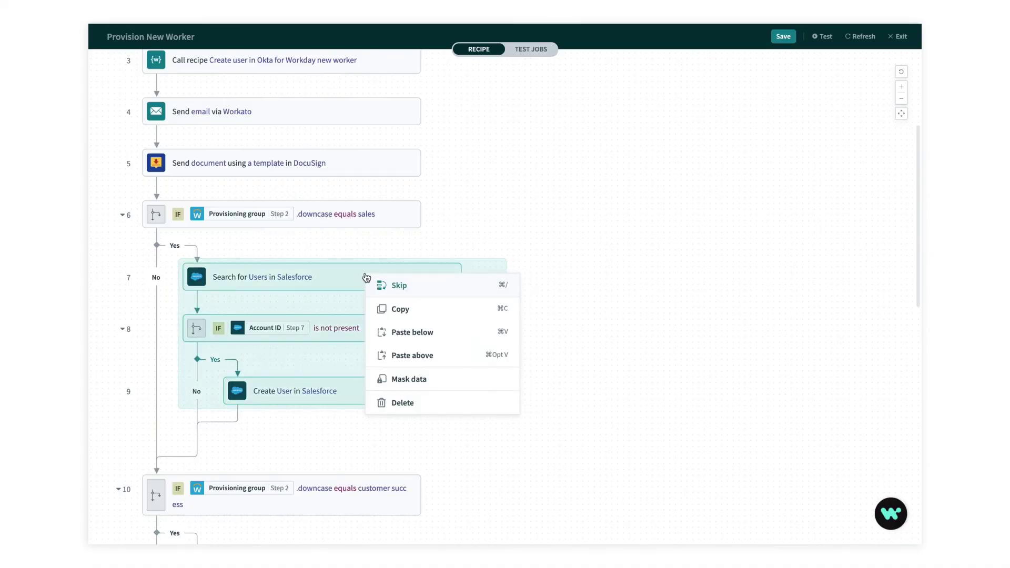
click(398, 403)
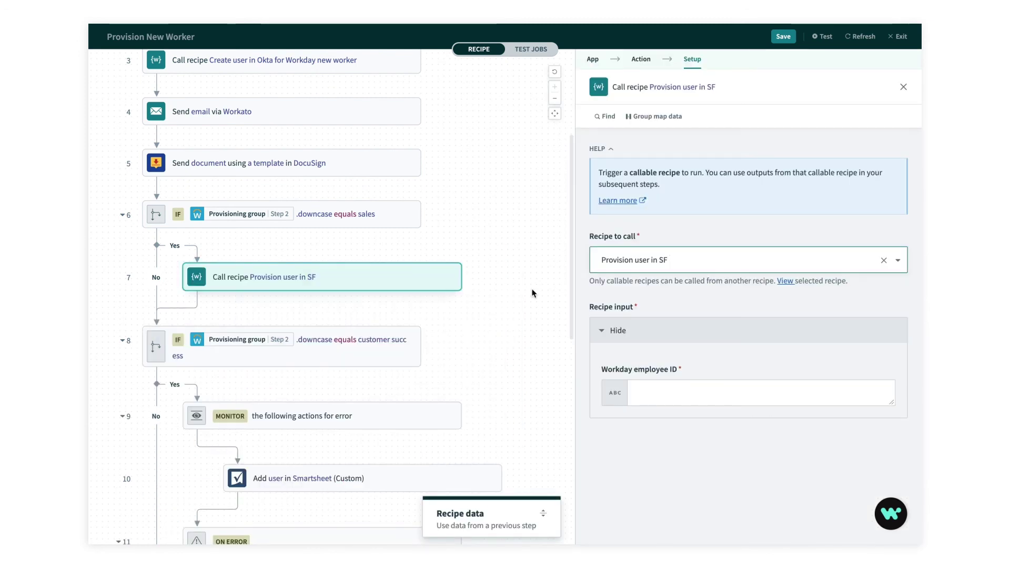
Pass the worker's Employee_ID into the Call recipe step's Workday employee ID input.
click(659, 385)
scroll(466, 316, up, 2)
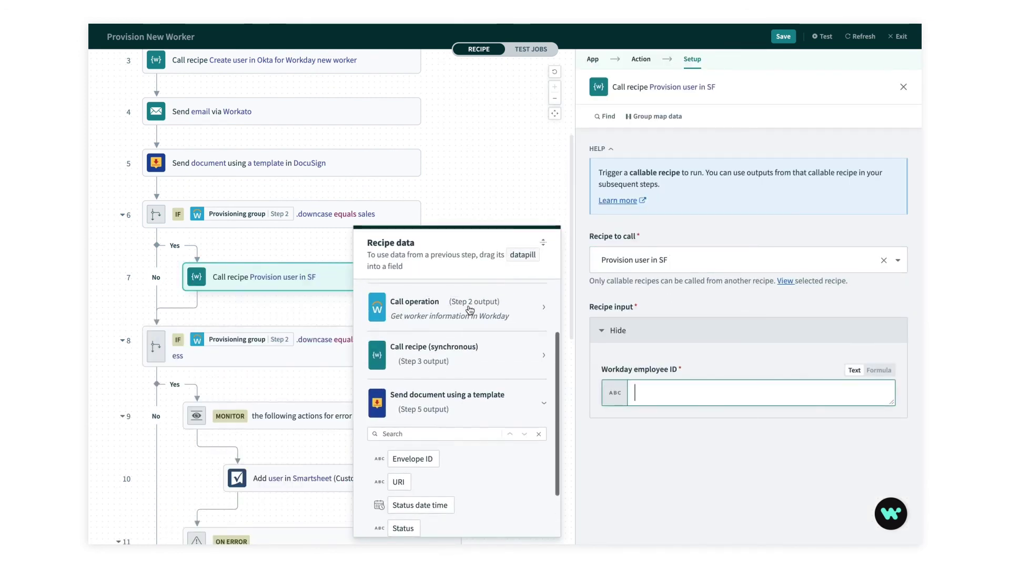
click(466, 317)
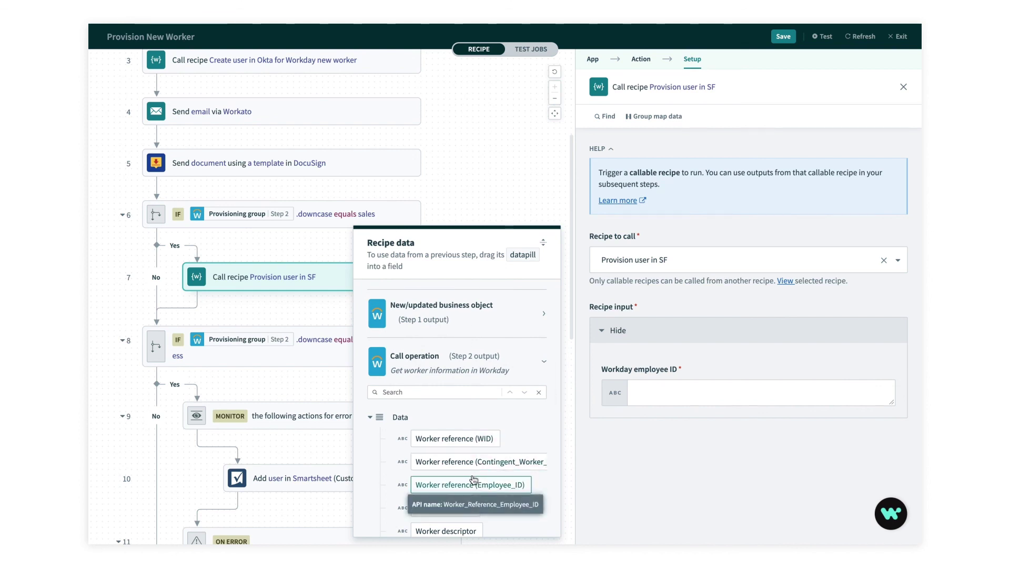
drag(476, 485, 684, 393)
click(537, 188)
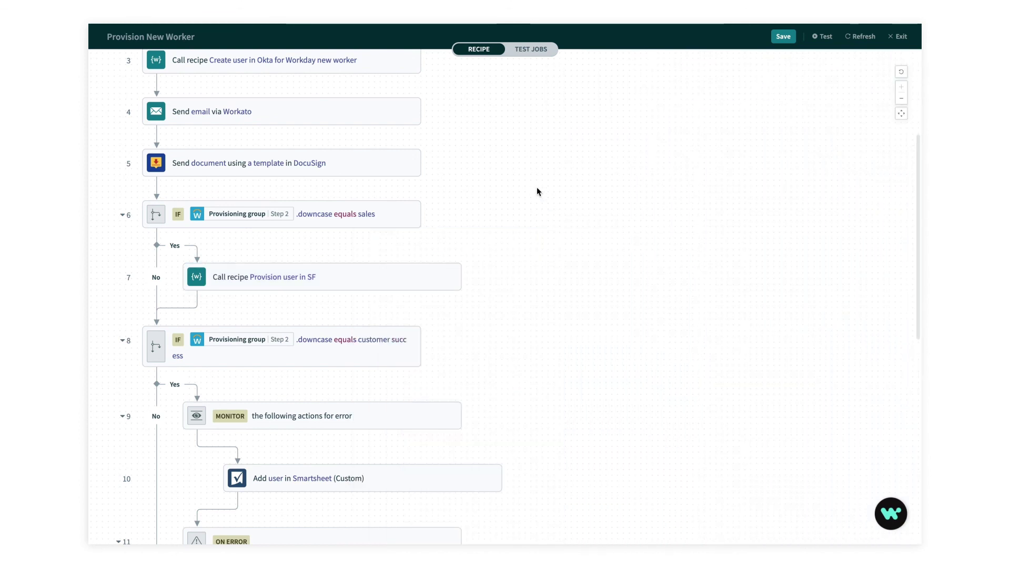